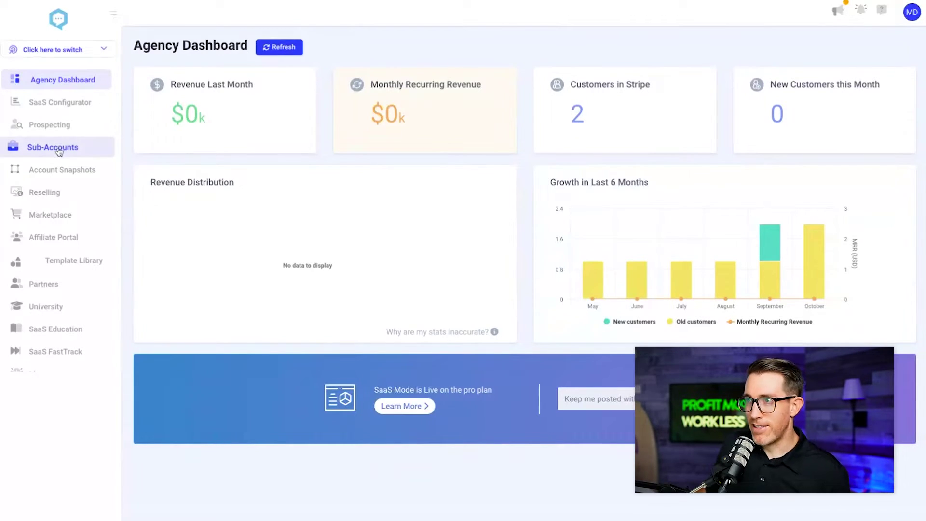
- From the Sub-Accounts list, start a new sub-account to bring up the snapshot template choices
left_click(59, 153)
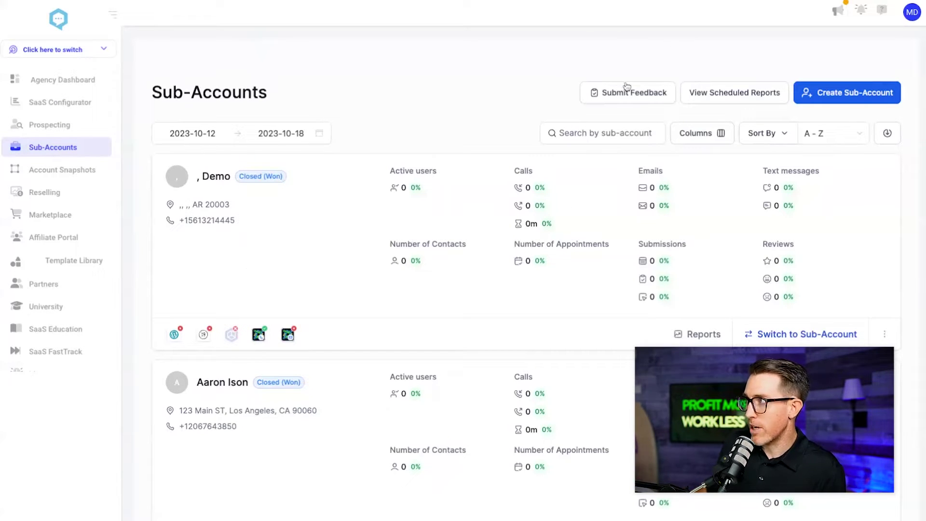
left_click(826, 92)
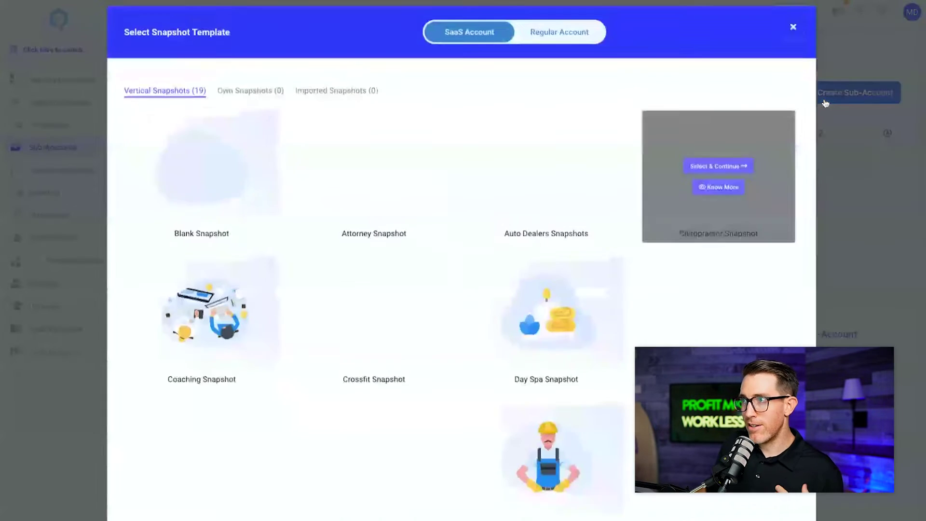
mouse_move(215, 184)
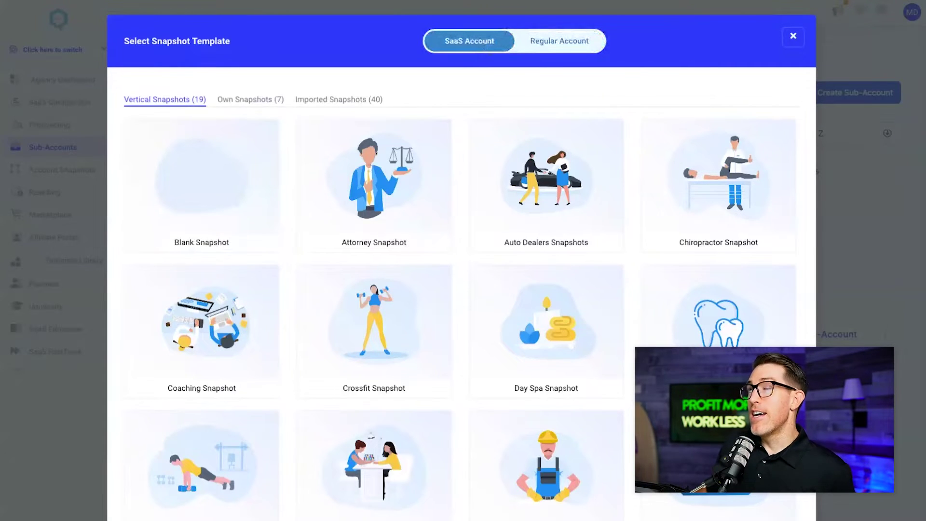
- Set the new account type to Regular Account instead of SaaS Account
left_click(560, 48)
left_click(479, 51)
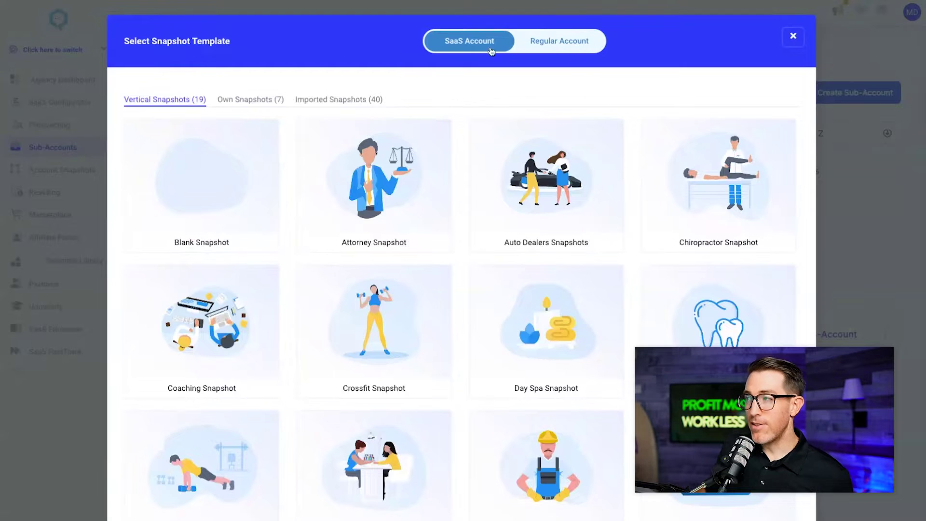
left_click(552, 50)
left_click(480, 49)
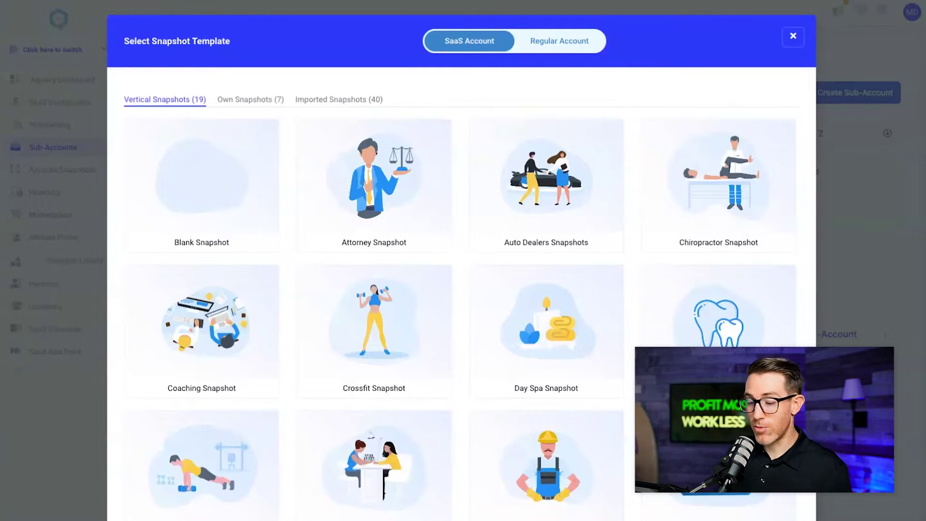
left_click(560, 41)
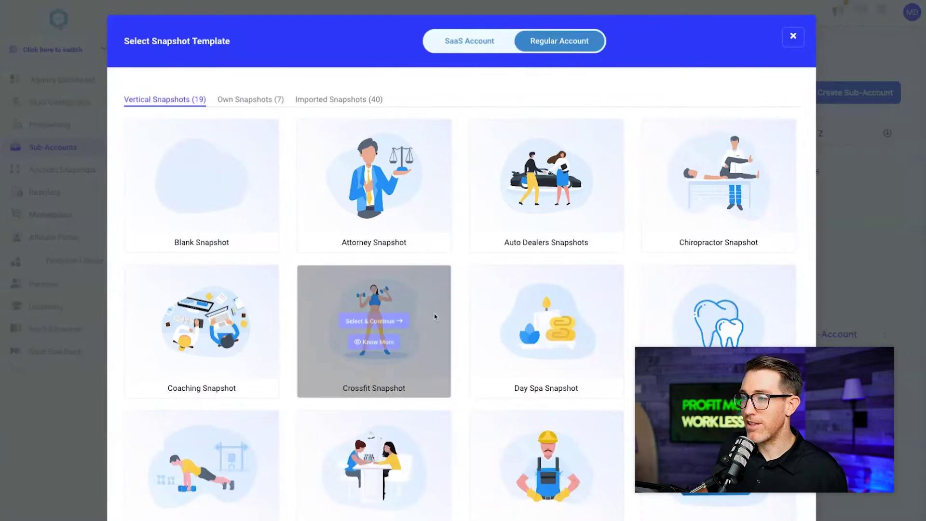
- Choose the Blank Snapshot and continue to the business search step
scroll(426, 274, "down", 4)
scroll(250, 389, "up", 4)
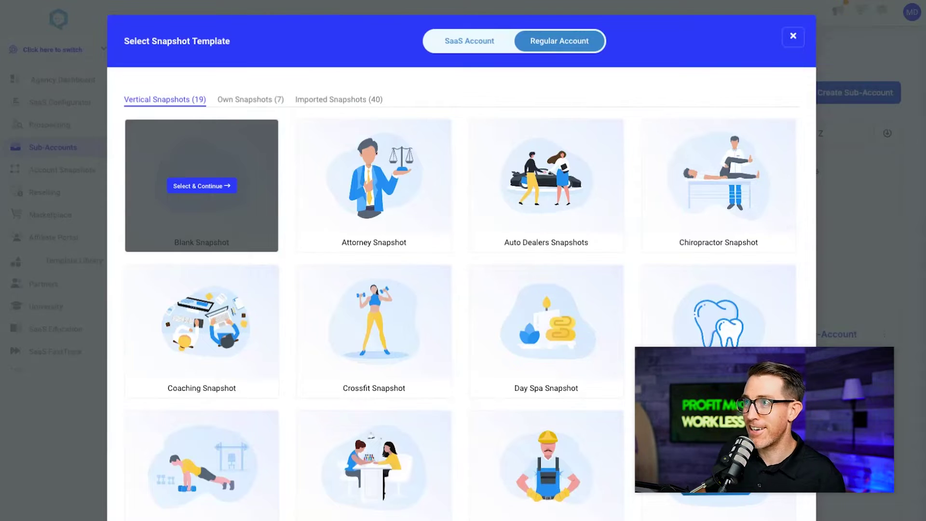
left_click(202, 186)
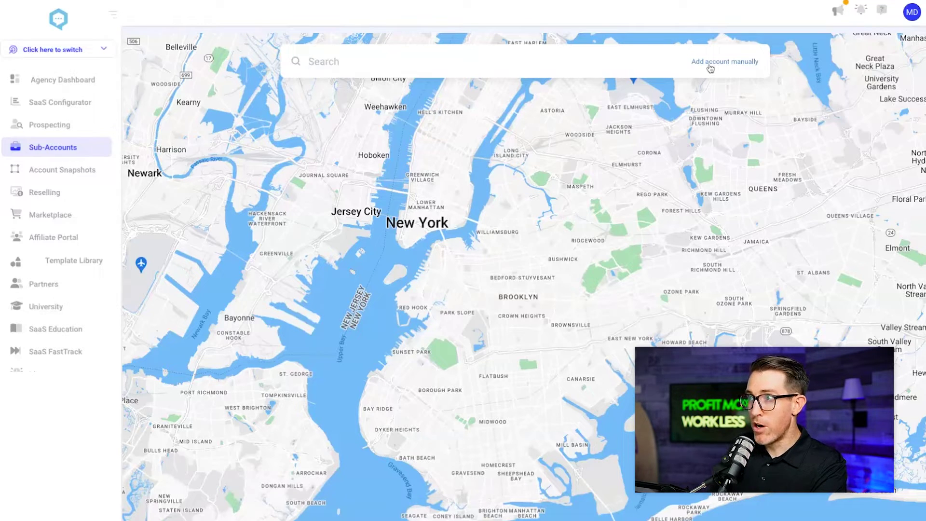
- Switch to manual entry and fill in the owner's first name, last name and e-mail
left_click(703, 64)
left_click(212, 147)
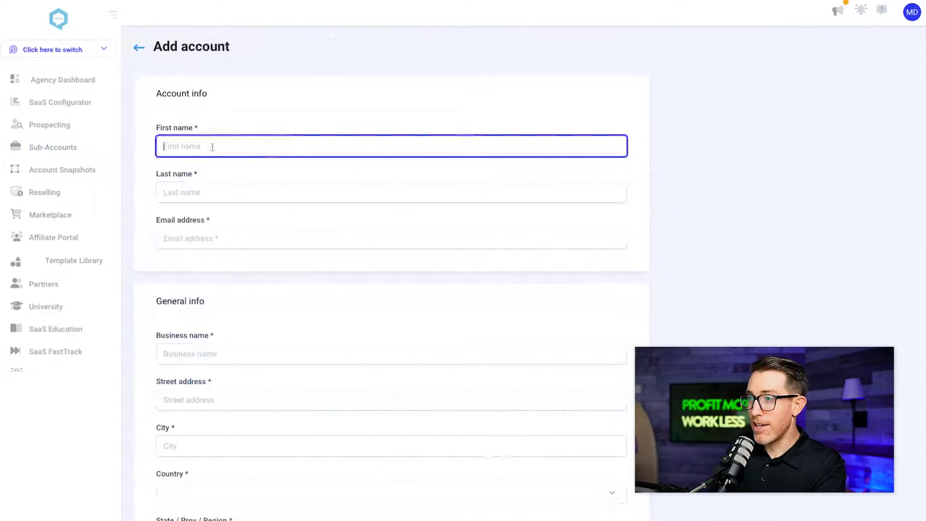
key("Tab")
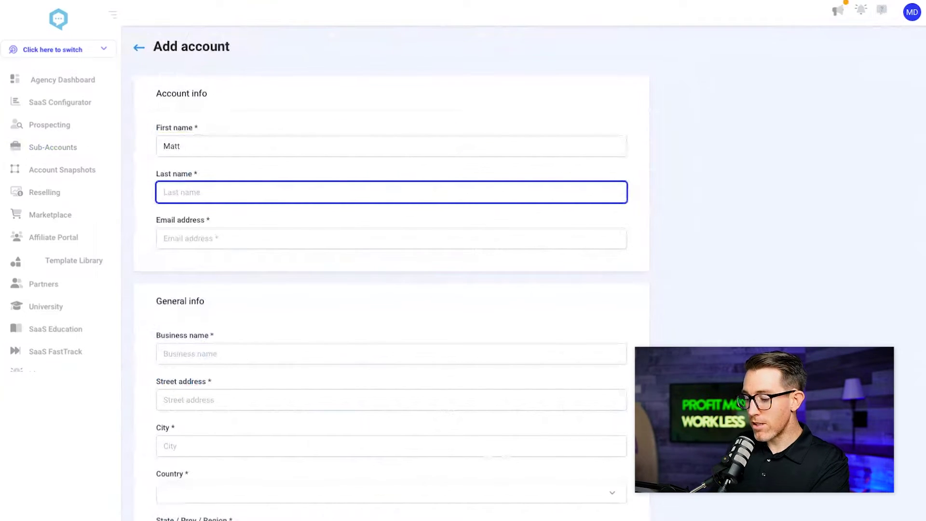
key("Tab")
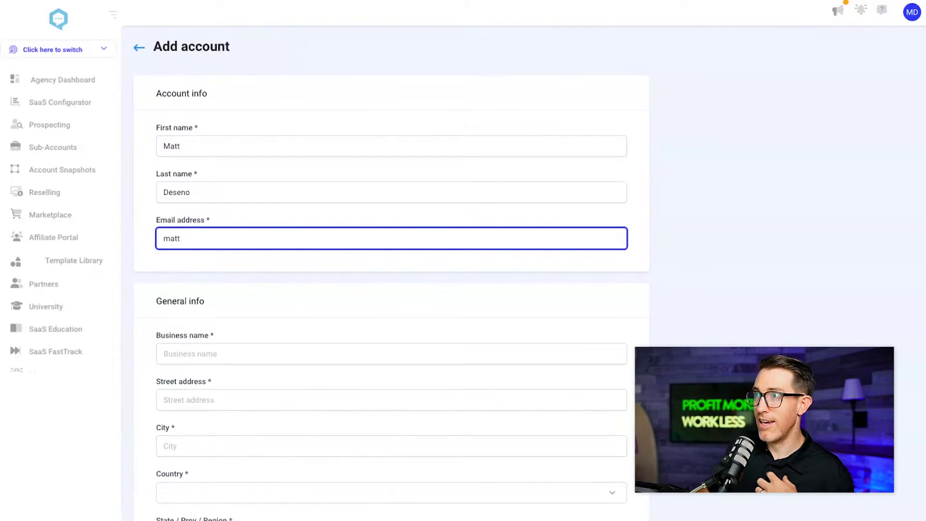
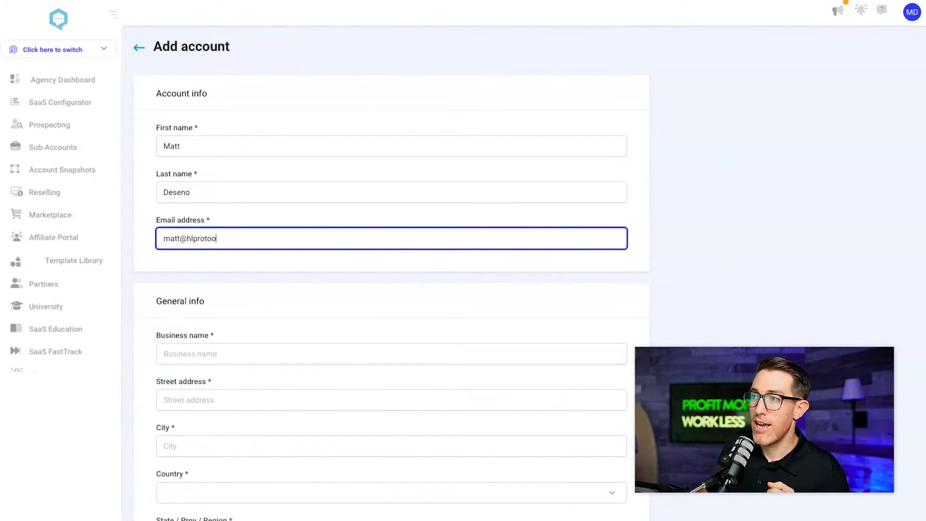
- Enter business name 'My SaaS', the street address and city Los Angeles
scroll(224, 174, "down", 3)
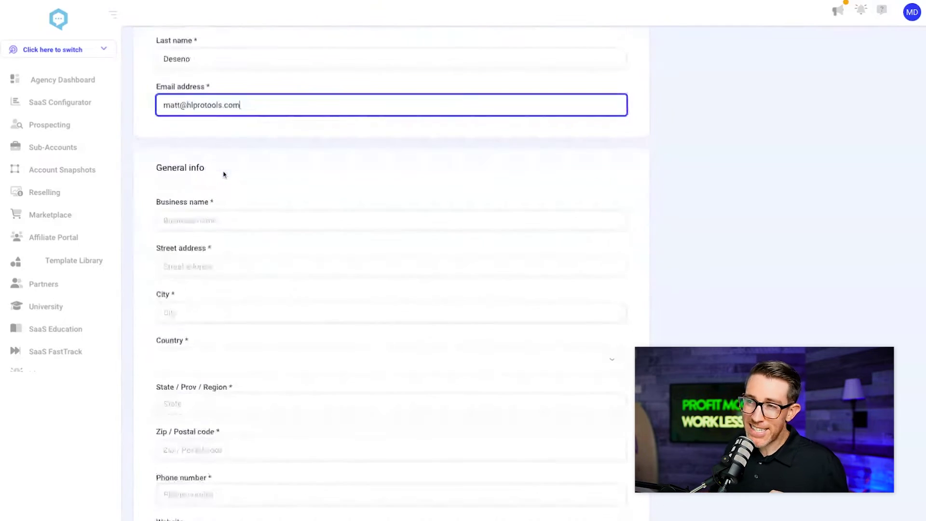
scroll(244, 172, "up", 3)
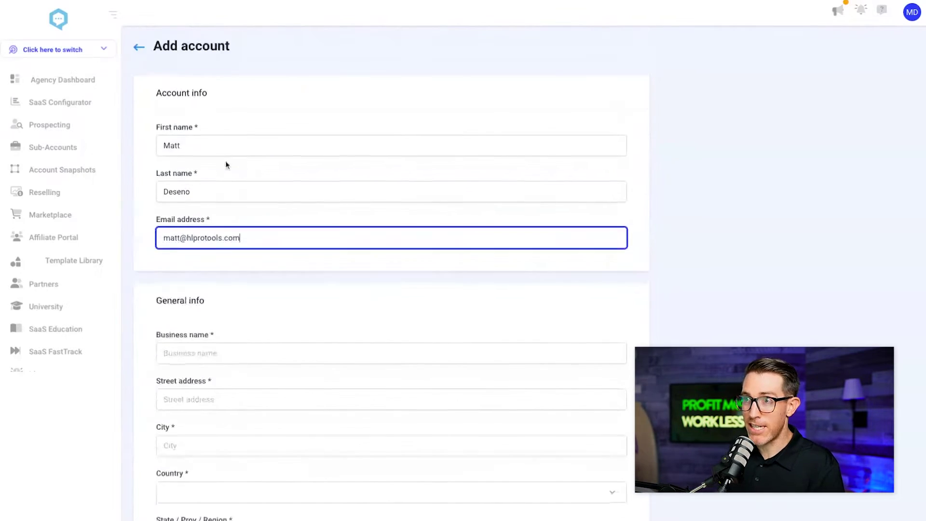
scroll(226, 164, "down", 2)
left_click(174, 261)
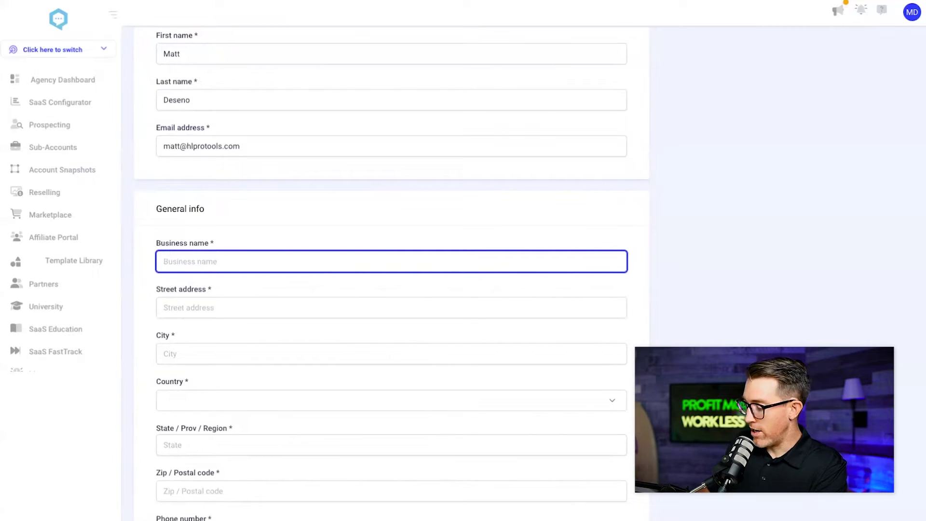
type("My S")
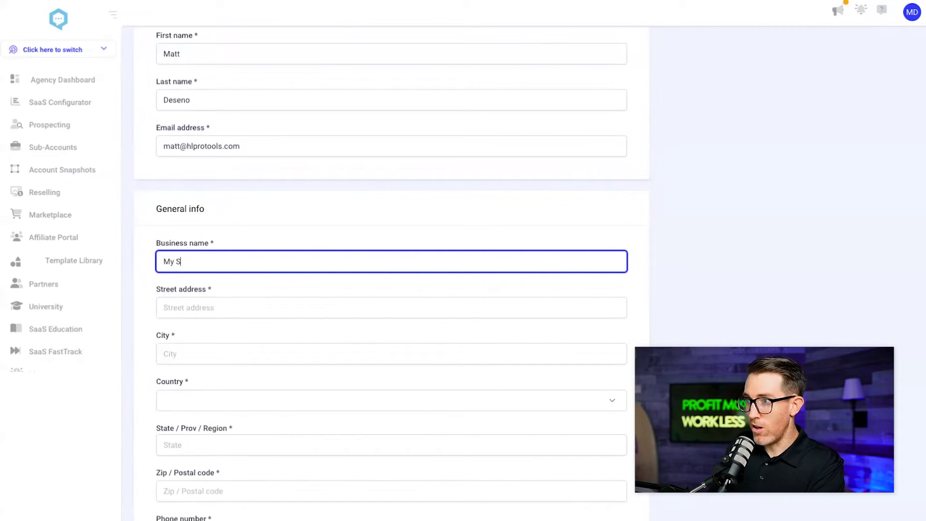
type("aasS")
key("Tab")
type("123 Main")
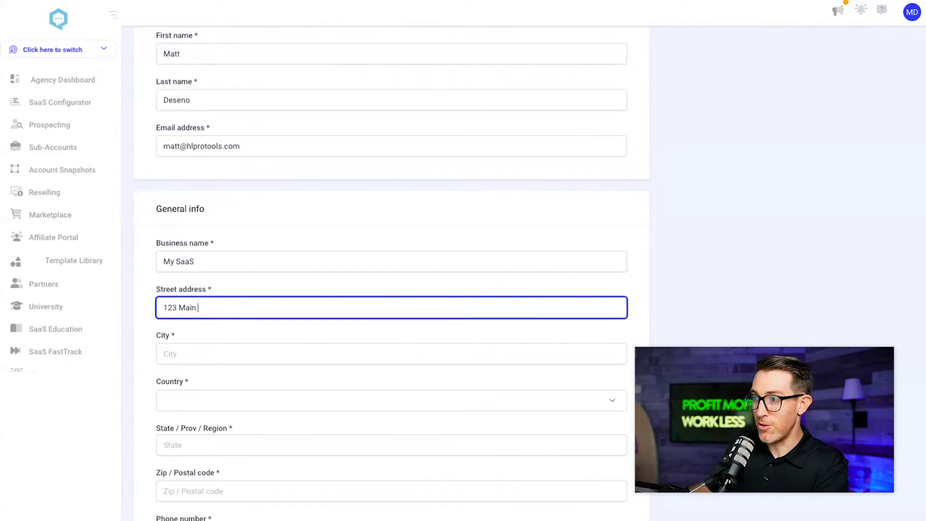
key("Tab")
type("Los Angeles")
key("Tab")
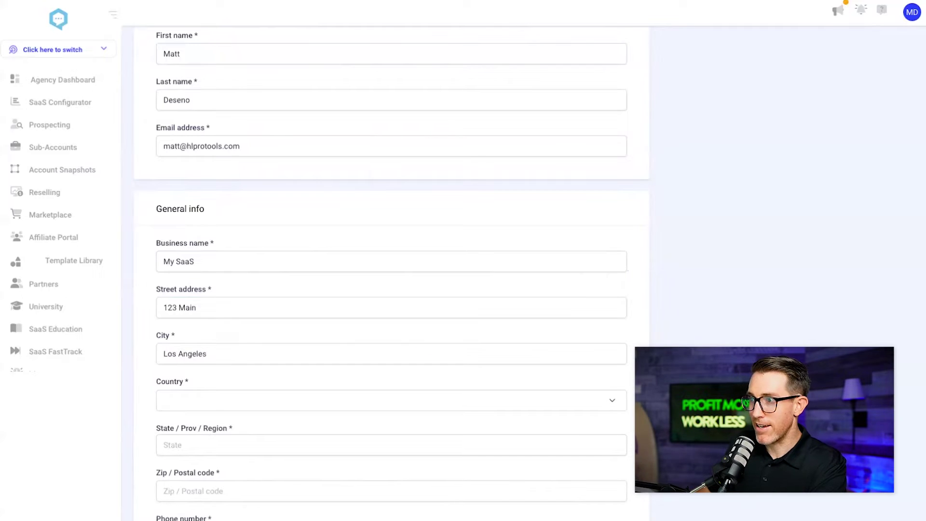
- Set country to United States, state to California, and enter the zip code
left_click(191, 407)
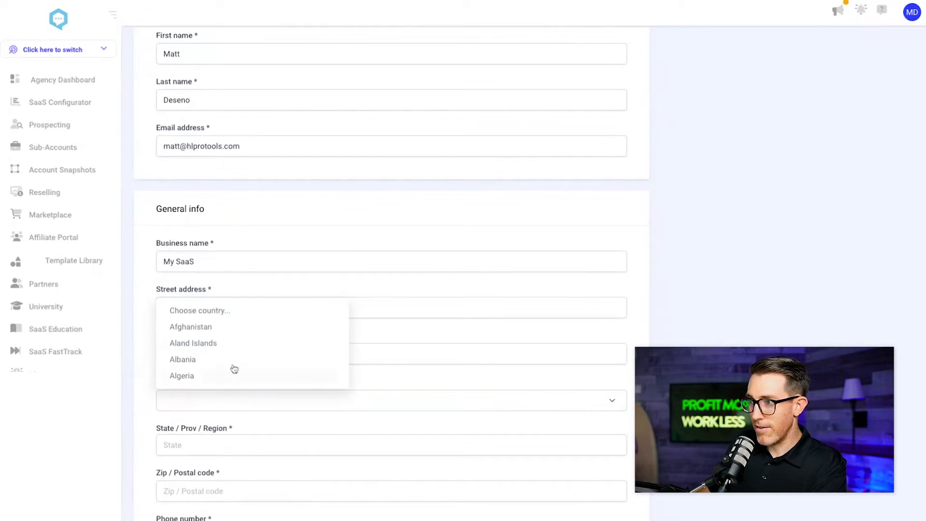
type("united")
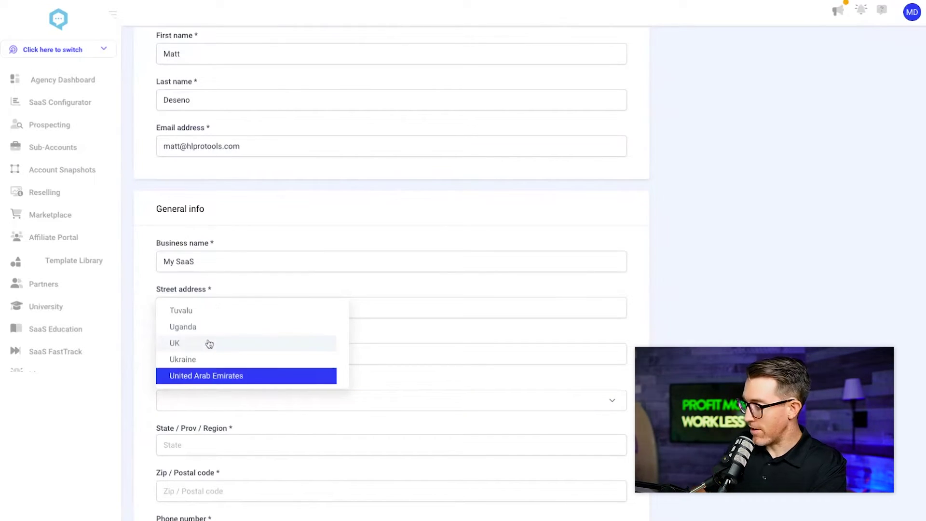
left_click(197, 374)
scroll(196, 373, "down", 2)
left_click(173, 370)
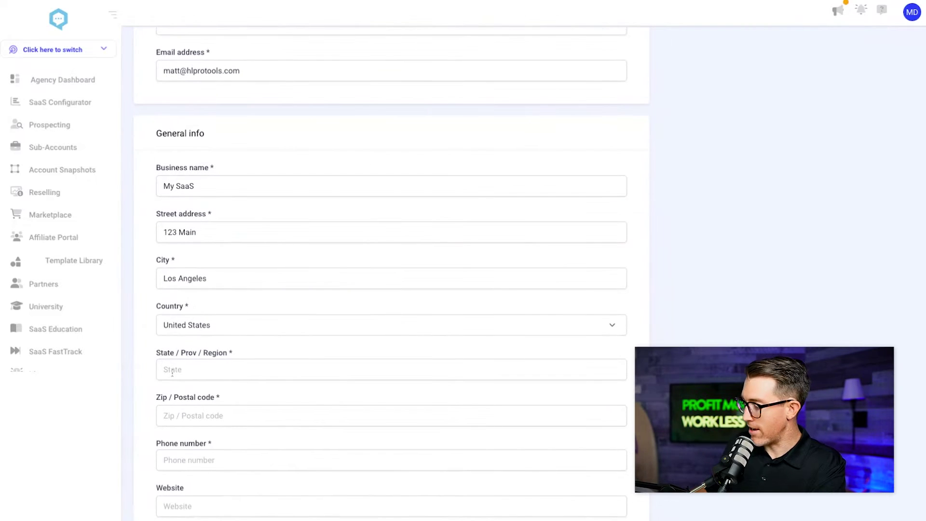
type("Cal")
left_click(179, 415)
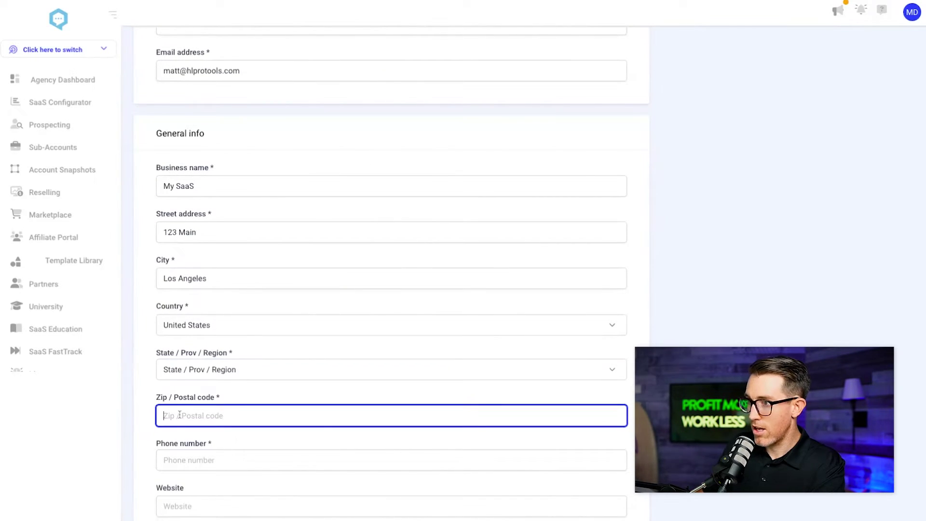
type("90060")
- Enter the business phone number, replacing the invalid first entry with a valid one
left_click(179, 461)
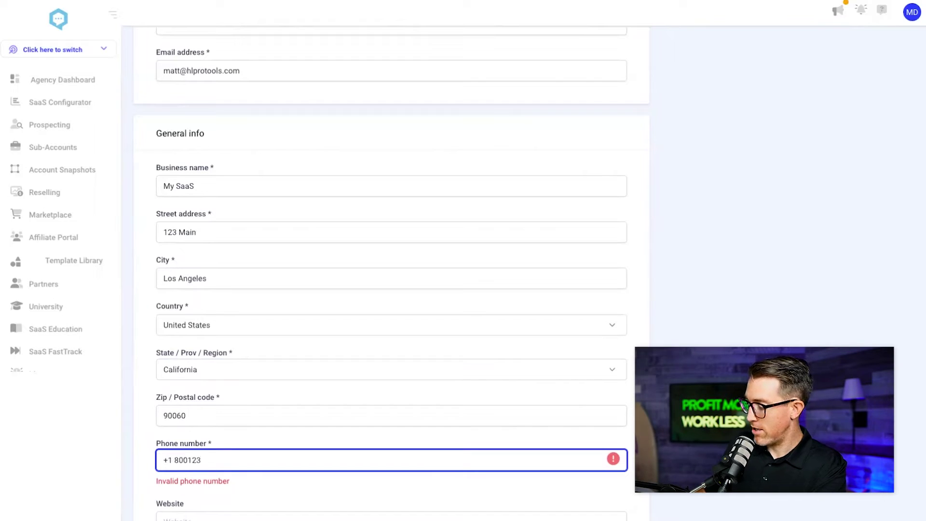
left_click(164, 518)
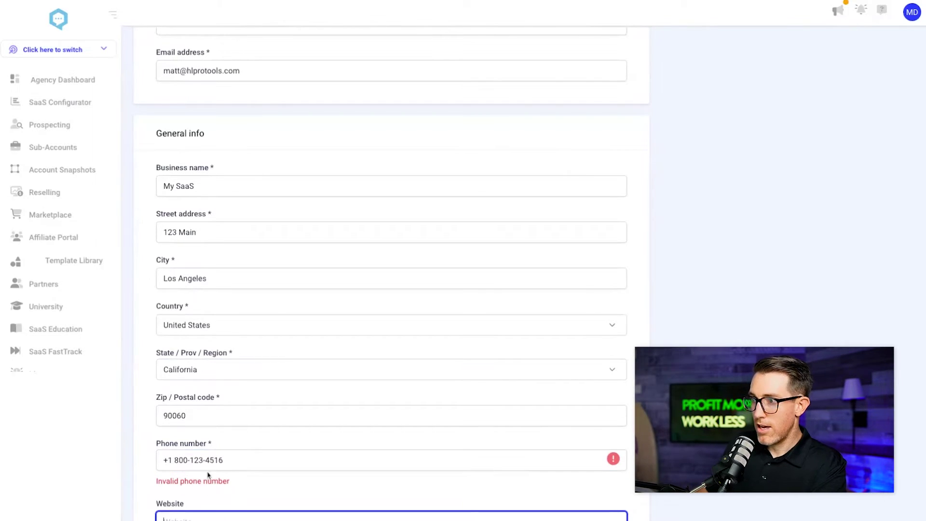
triple_click(200, 460)
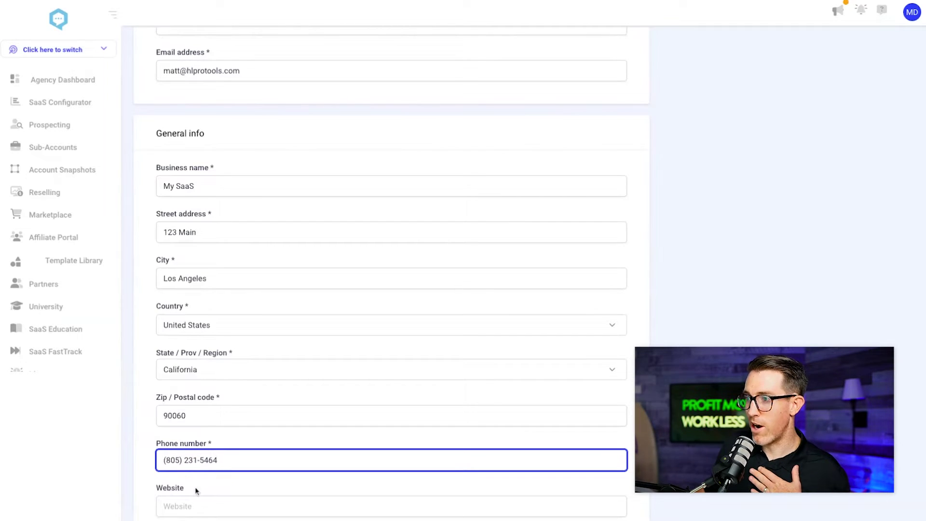
left_click(188, 503)
- Choose the GMT-07:00 America/Los_Angeles (PDT) time zone
key("Tab")
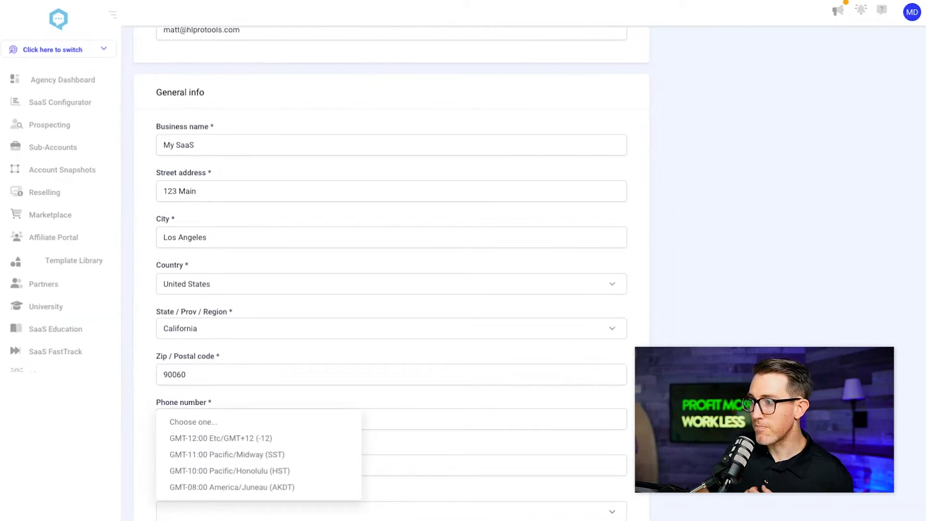
scroll(208, 469, "down", 2)
scroll(208, 469, "down", 1)
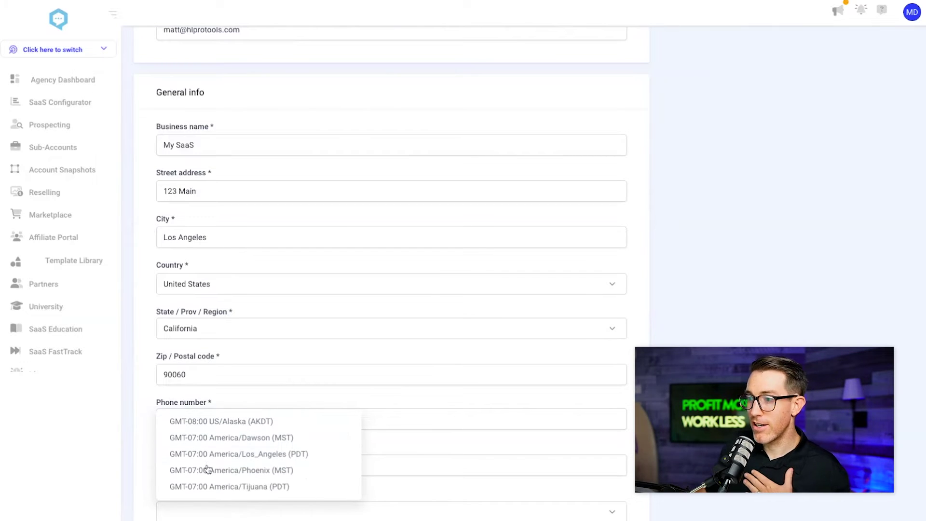
left_click(223, 456)
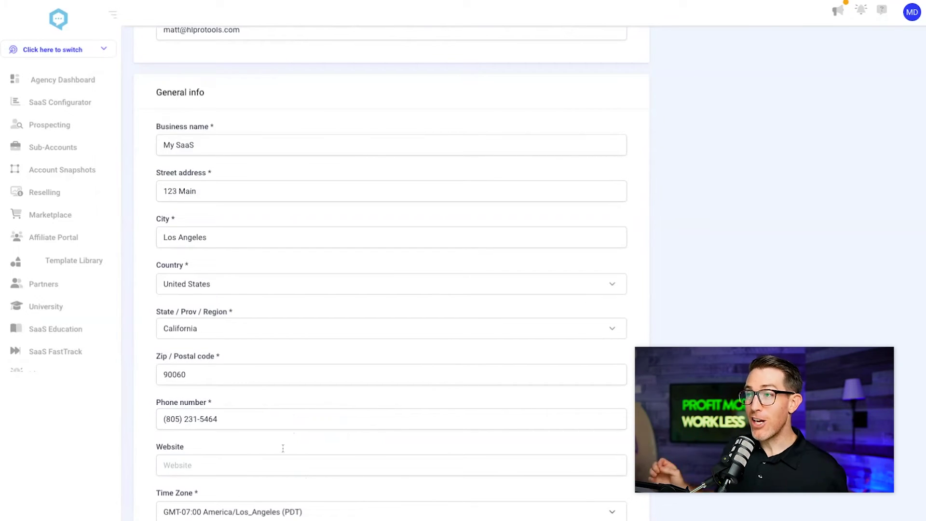
scroll(320, 392, "up", 4)
scroll(270, 435, "down", 4)
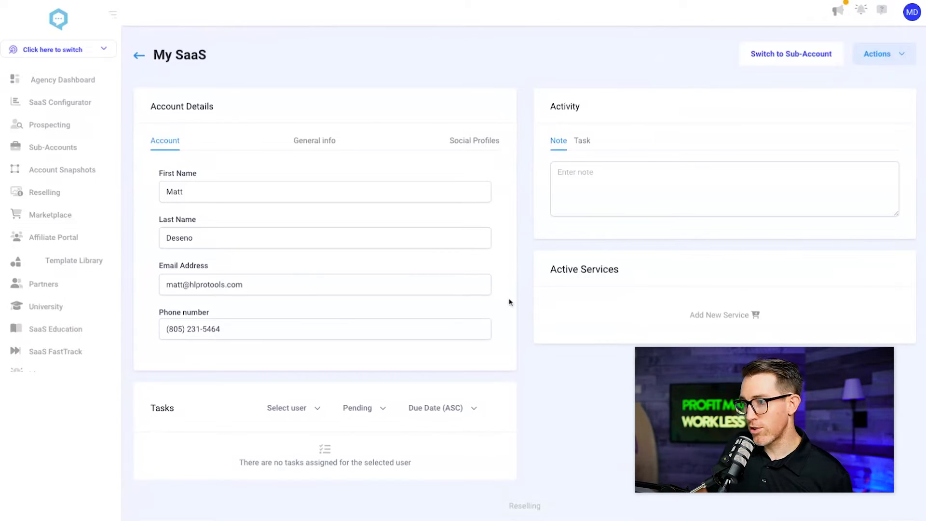
- Scroll through the My SaaS page to review Re-sell Yext/Wordpress, SaaS Mode and SMS limits
scroll(472, 198, "down", 1)
scroll(472, 198, "down", 2)
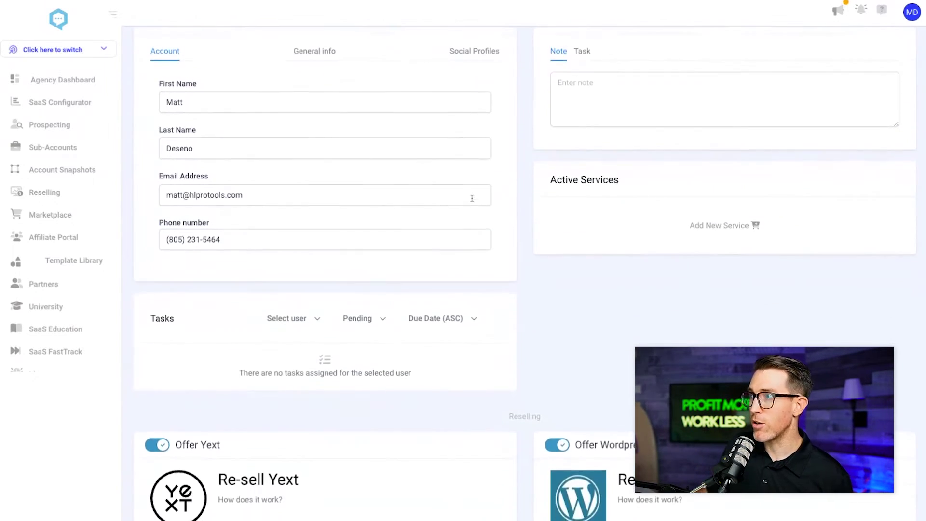
scroll(473, 335, "down", 6)
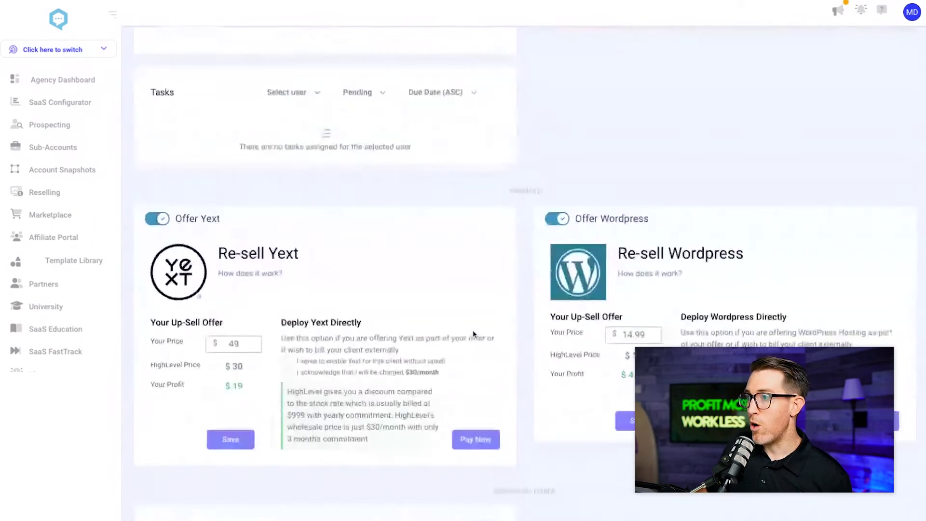
scroll(285, 266, "down", 6)
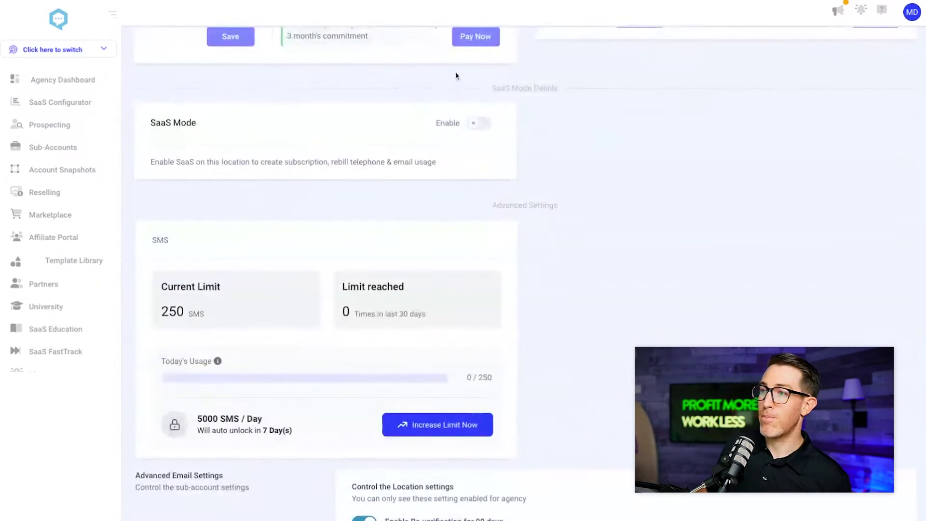
scroll(392, 349, "up", 15)
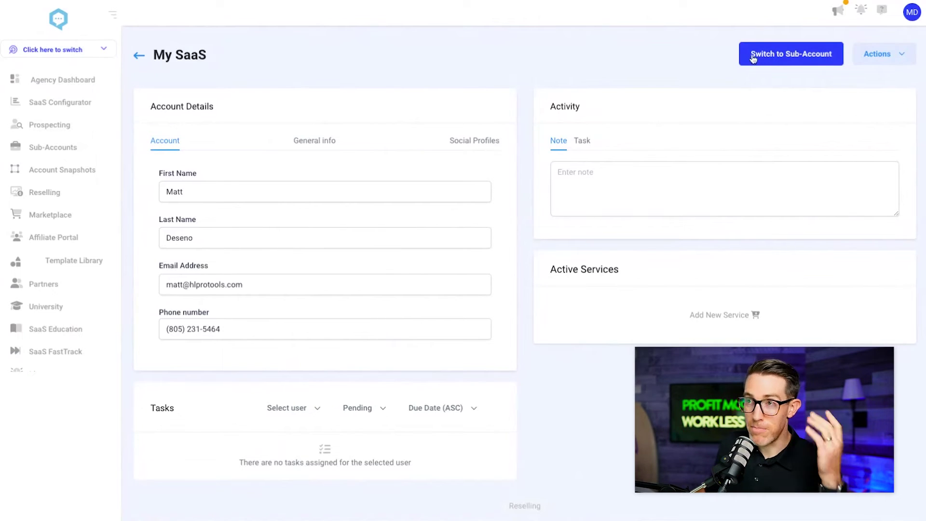
- Switch into the My SaaS sub-account and open its My Staff team list under Settings
left_click(768, 56)
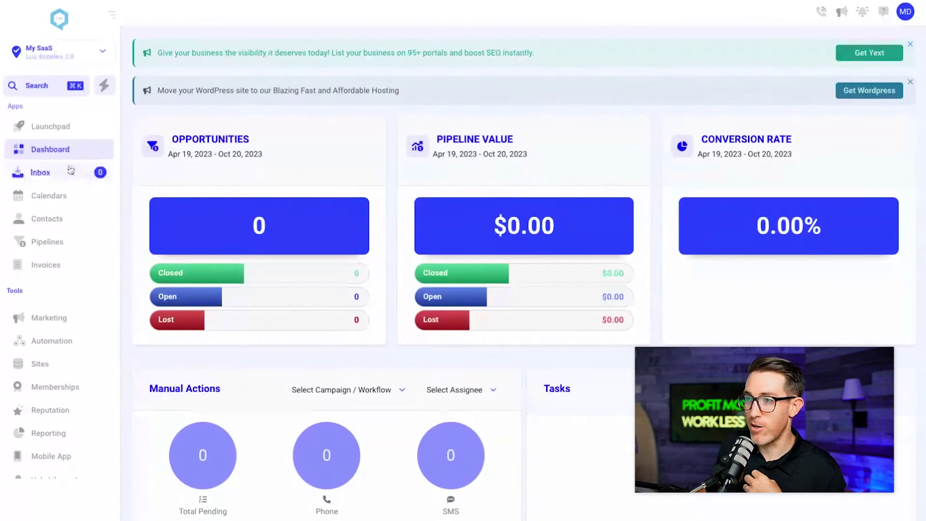
scroll(68, 193, "down", 3)
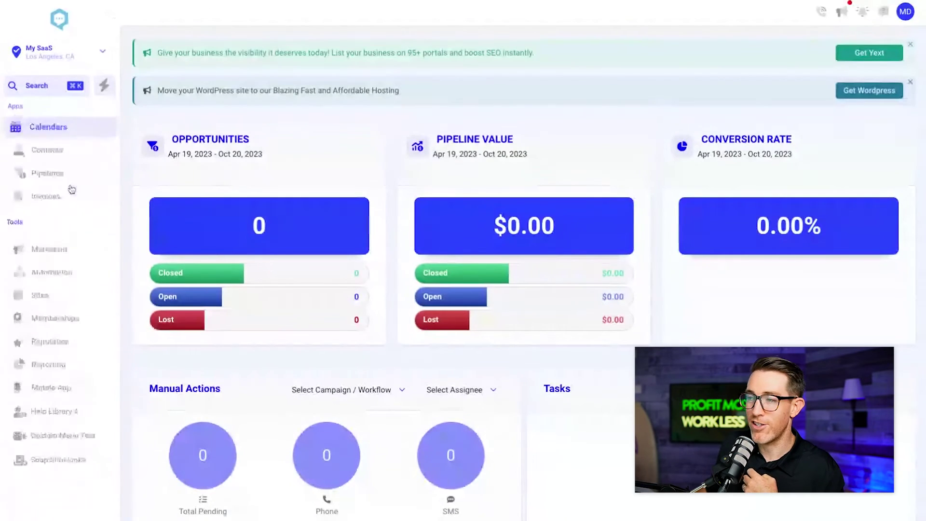
scroll(70, 320, "up", 3)
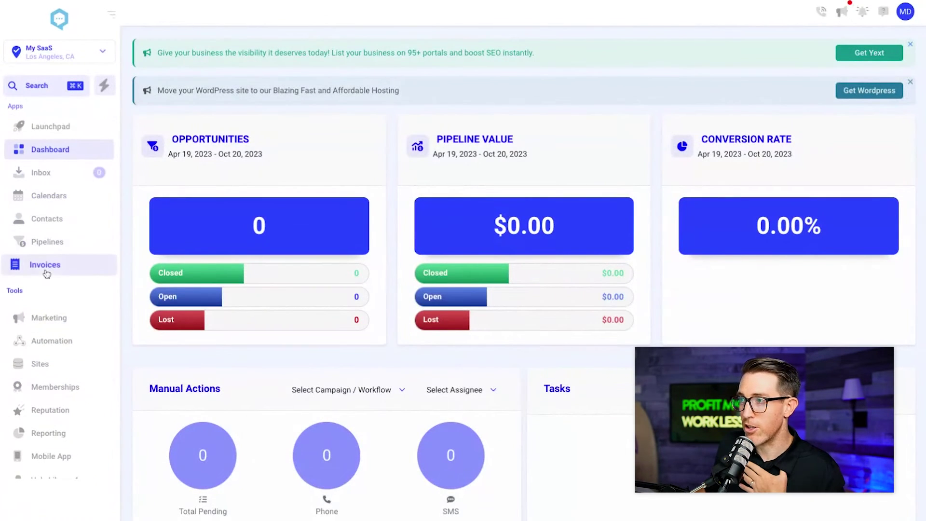
scroll(47, 268, "down", 3)
scroll(47, 274, "down", 1)
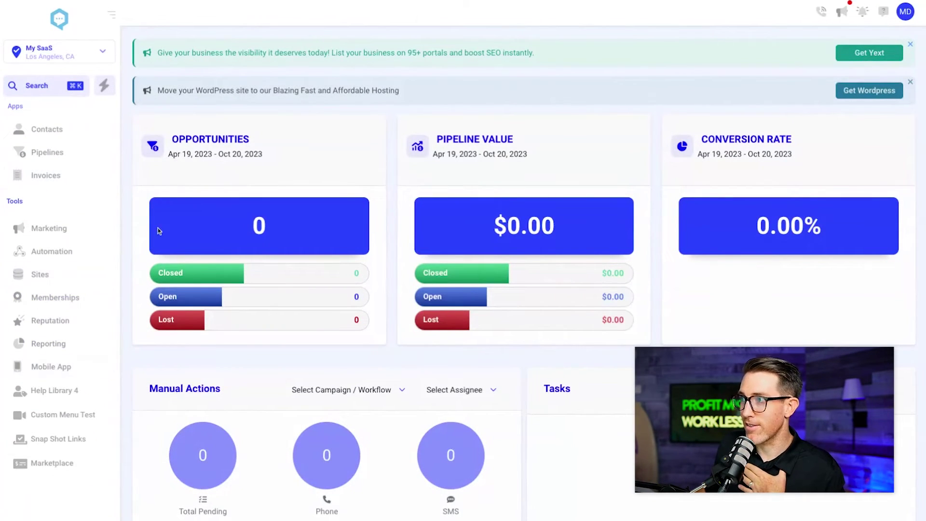
scroll(57, 303, "up", 1)
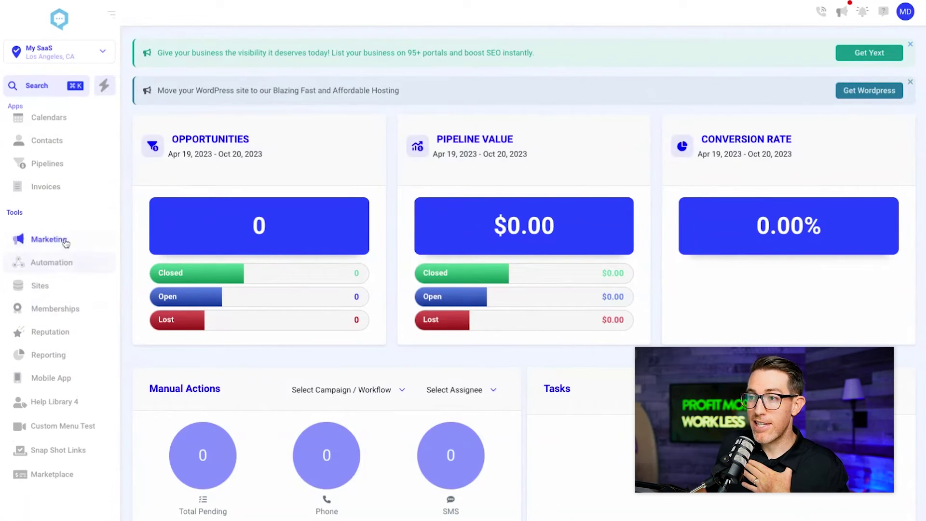
scroll(67, 249, "down", 1)
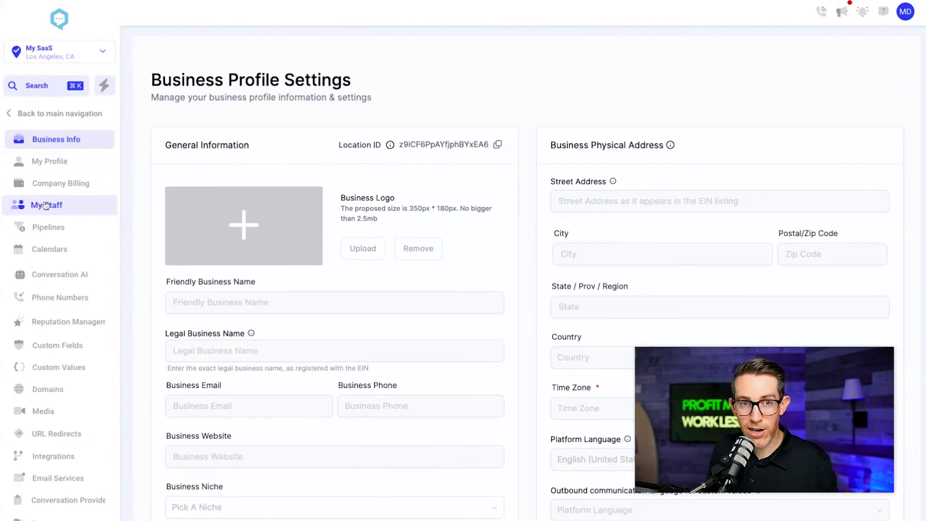
left_click(47, 205)
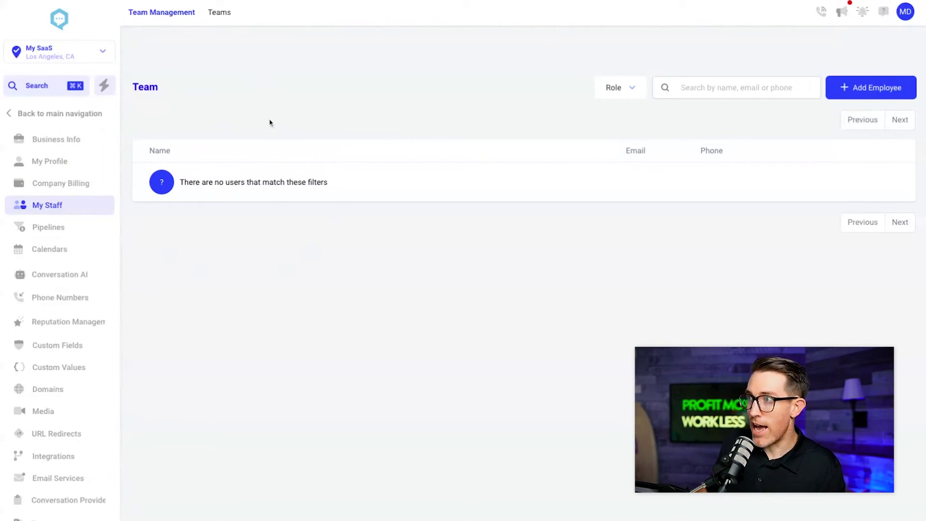
- Start a new employee and look through its User Info and User Permissions sections
left_click(875, 90)
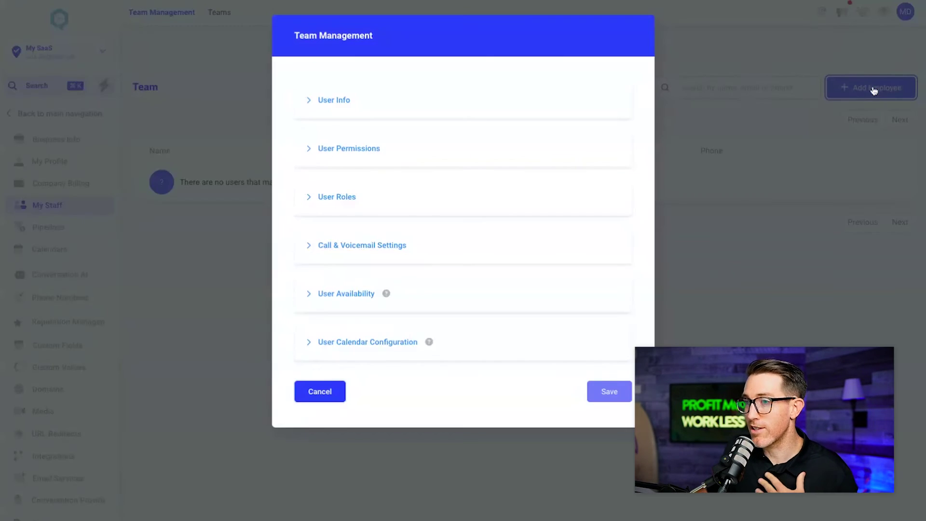
left_click(346, 101)
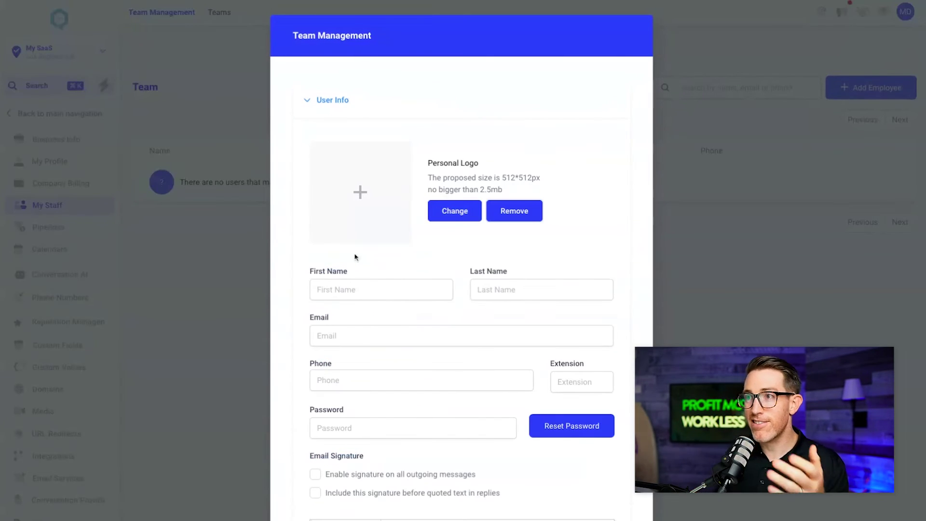
scroll(361, 322, "down", 10)
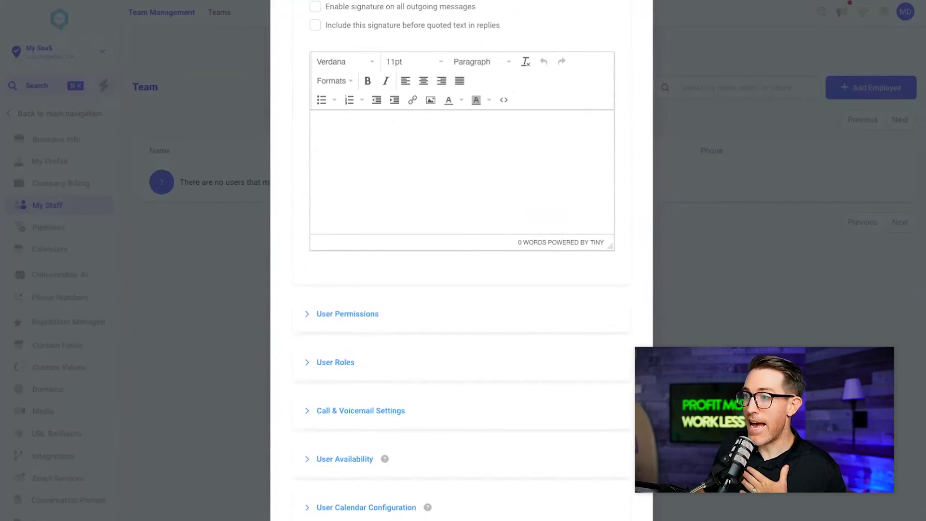
scroll(389, 203, "up", 5)
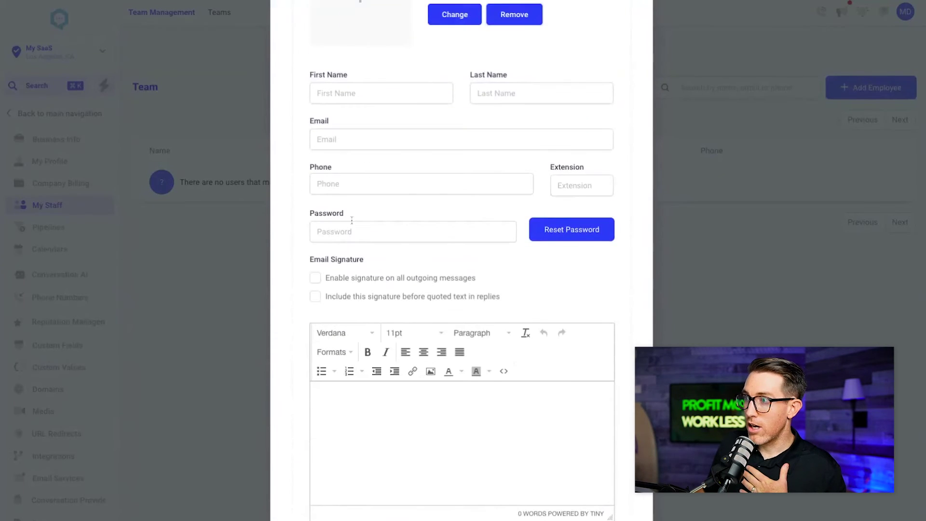
scroll(322, 117, "down", 3)
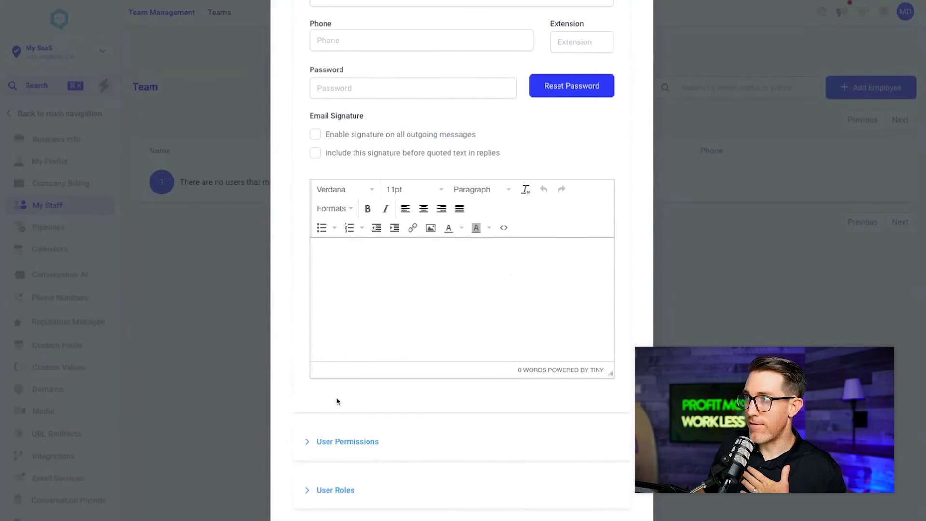
scroll(357, 381, "down", 2)
left_click(306, 329)
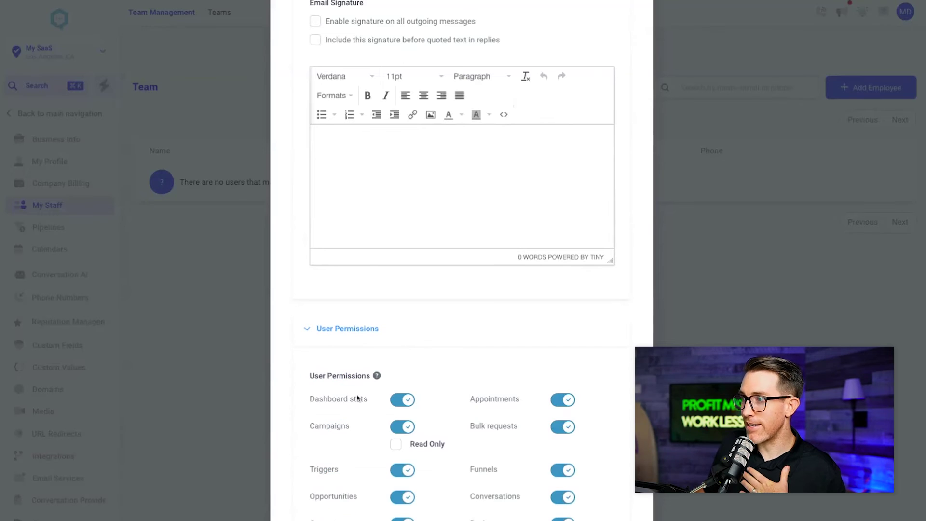
left_click(309, 331)
scroll(311, 332, "up", 6)
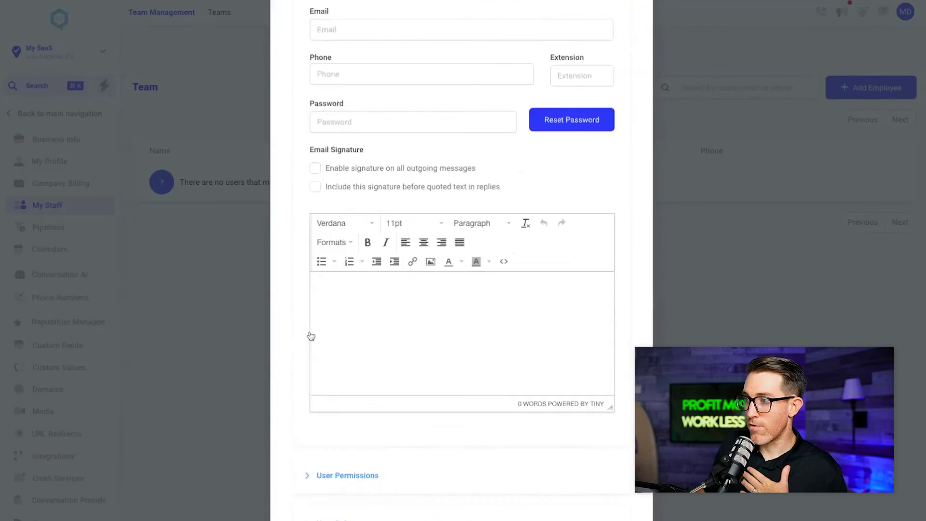
scroll(341, 145, "down", 4)
scroll(340, 145, "down", 3)
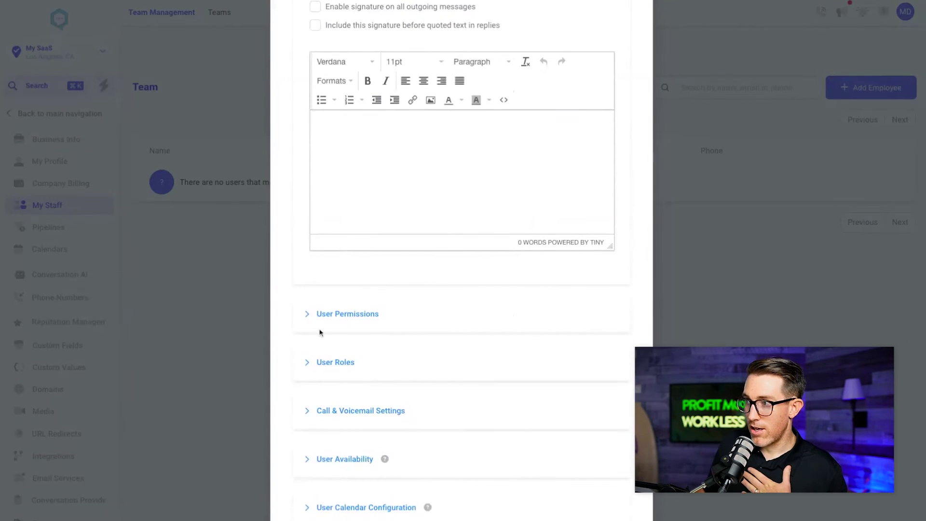
- Set the employee's User Role to Admin, then close the new employee form
left_click(309, 365)
scroll(323, 364, "down", 2)
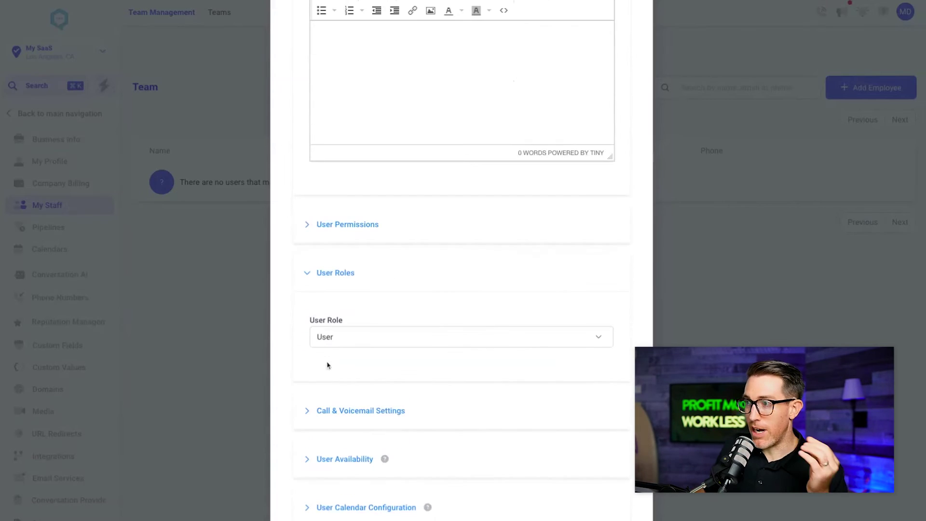
left_click(350, 343)
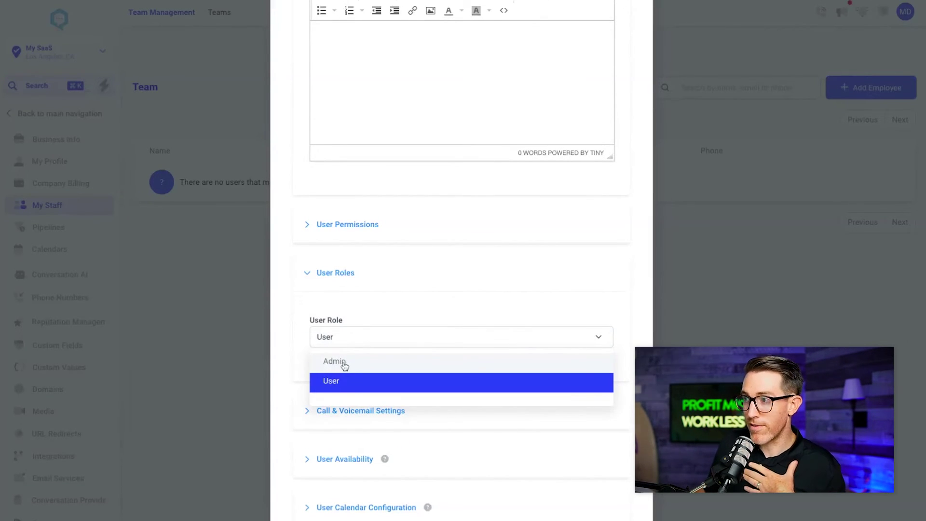
left_click(343, 367)
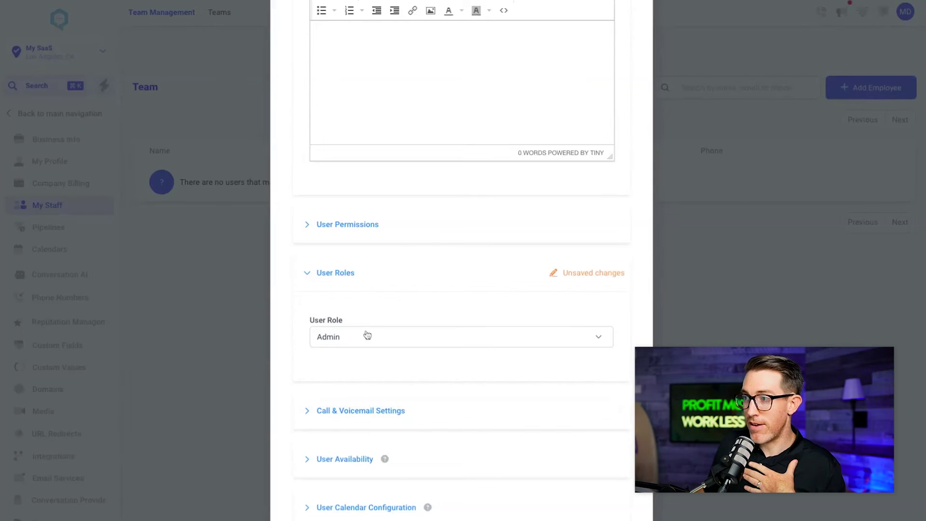
left_click(335, 345)
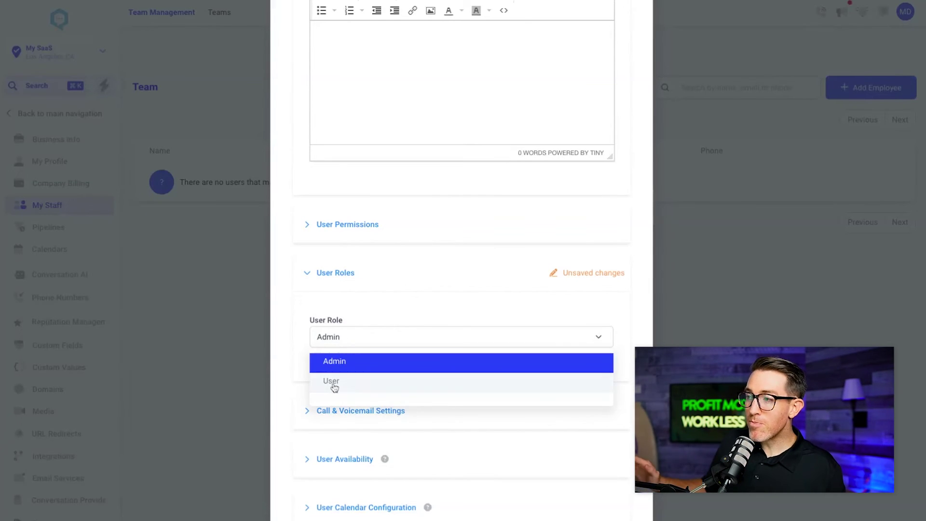
left_click(299, 326)
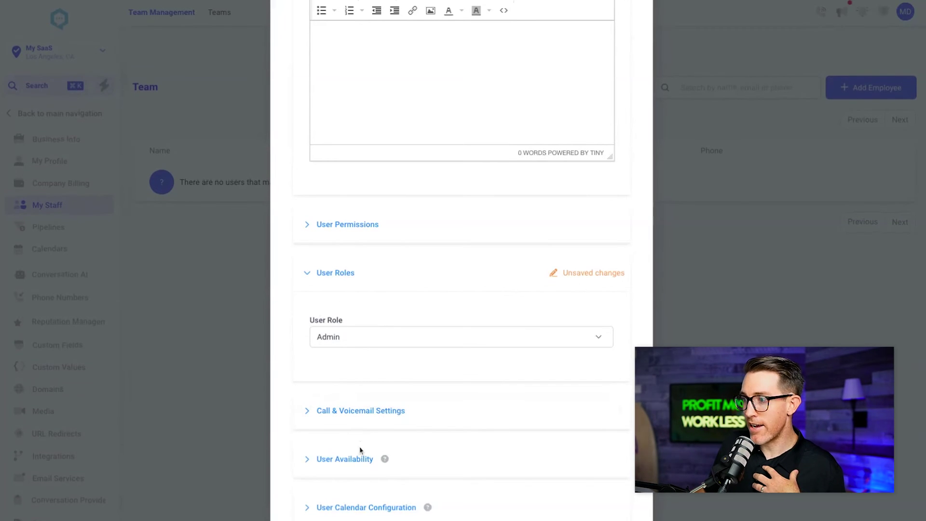
scroll(476, 482, "up", 10)
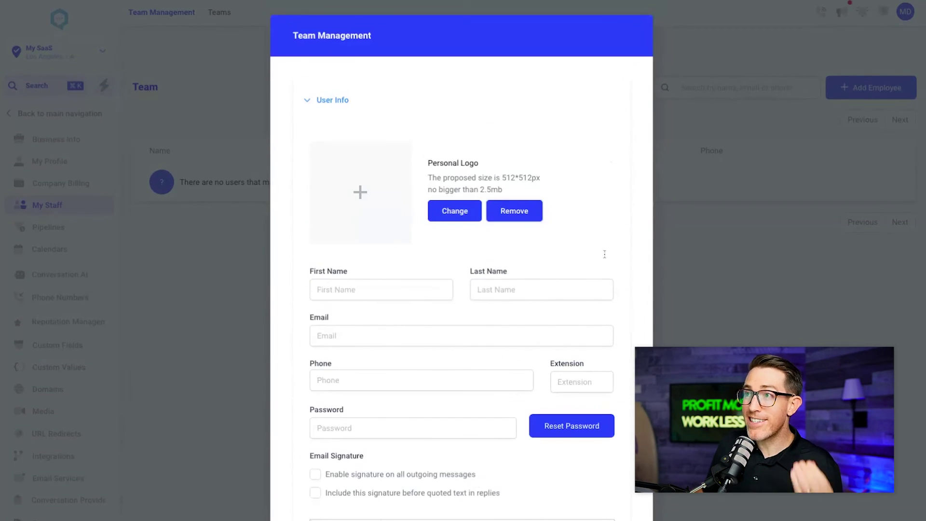
scroll(511, 460, "down", 10)
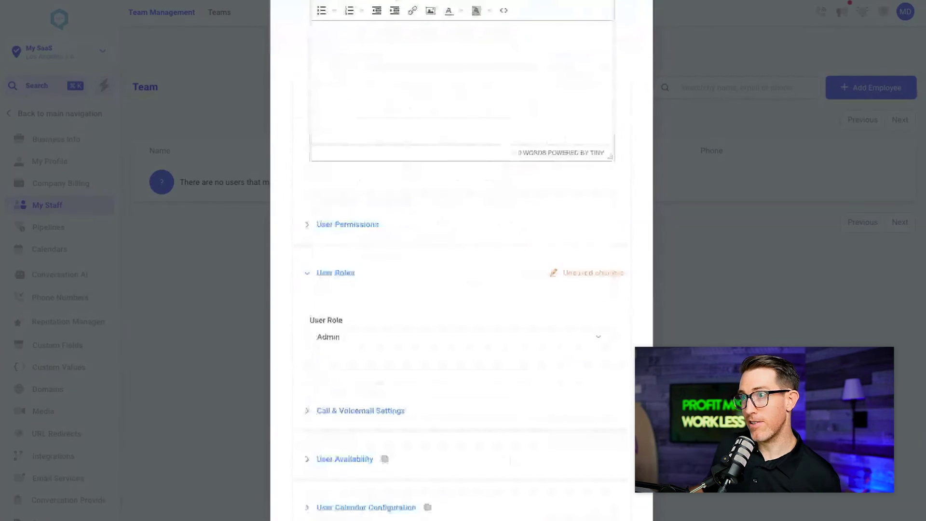
left_click(143, 160)
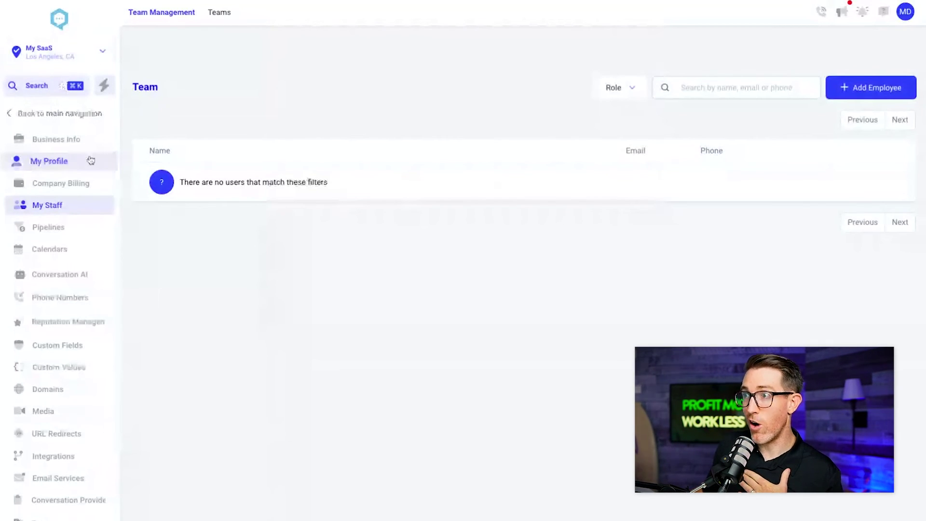
- Return from settings to the My SaaS main navigation and dashboard, dismissing the account switcher
left_click(13, 116)
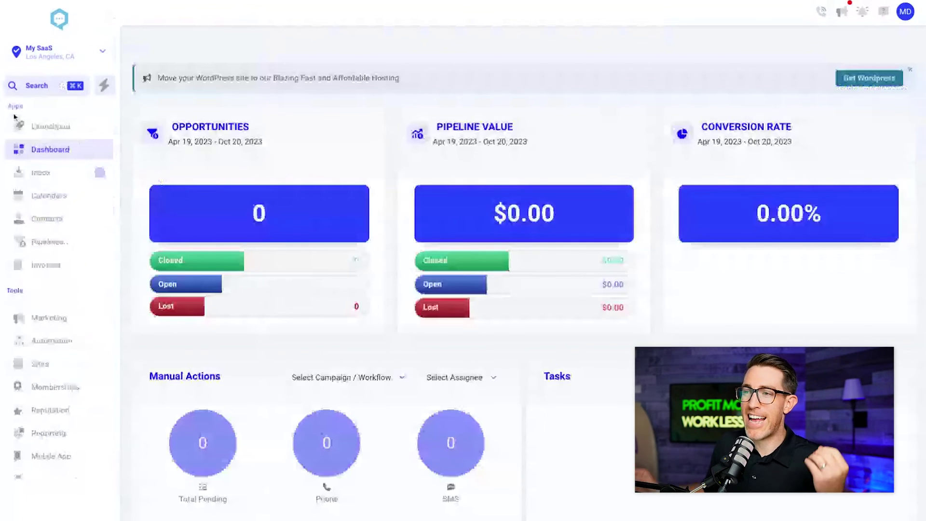
left_click(100, 53)
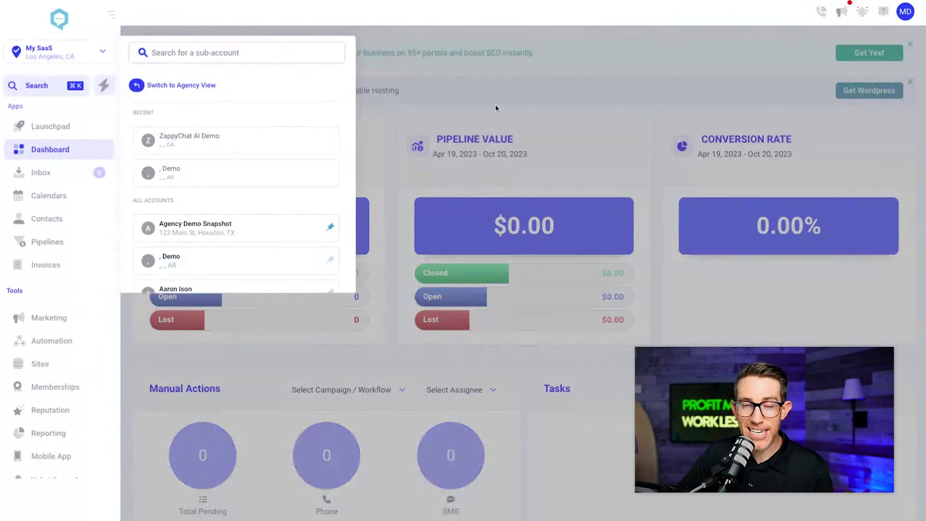
left_click(441, 103)
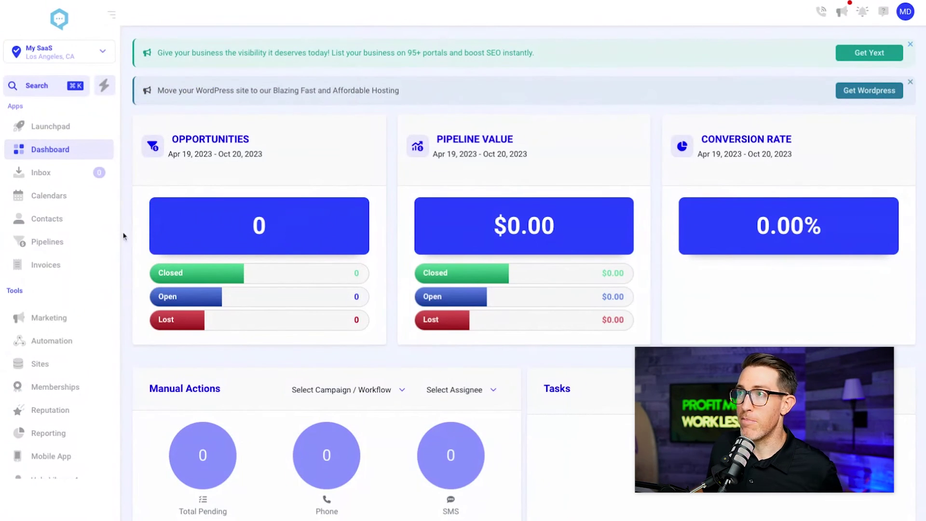
scroll(48, 236, "down", 2)
scroll(36, 390, "up", 2)
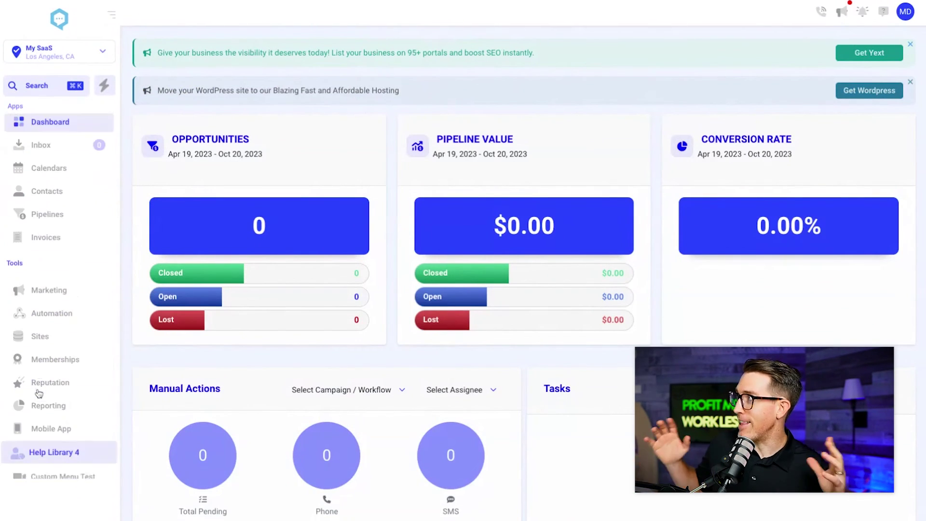